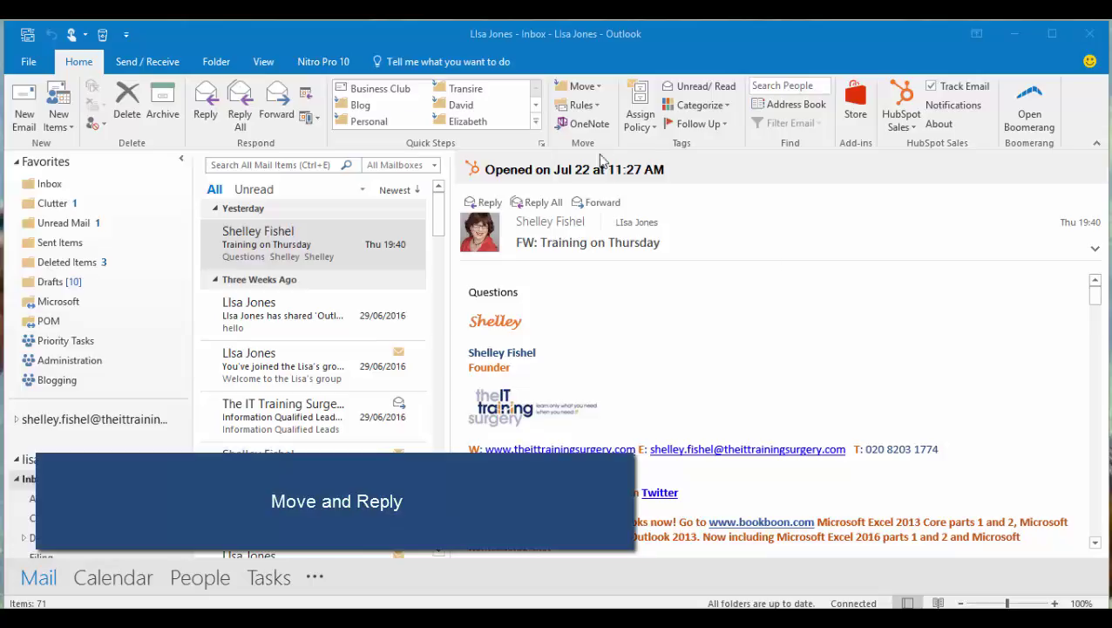
Select the Training on Thursday message and bring up the gallery's New Quick Step choices.
{"action": "left_click", "coordinate": [279, 252]}
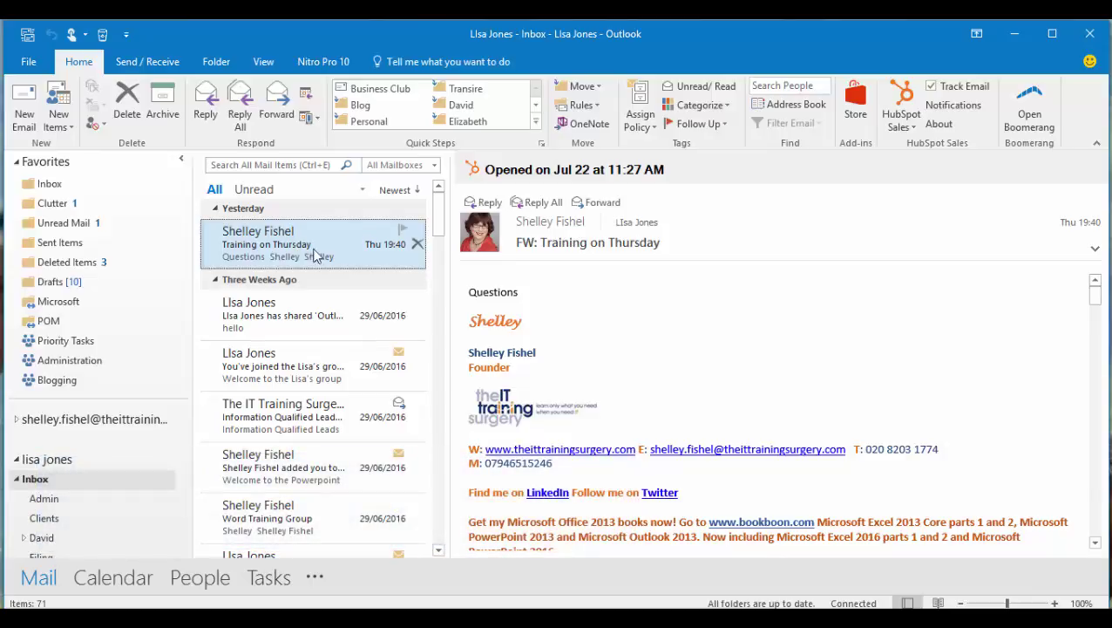
{"action": "left_click", "coordinate": [536, 122]}
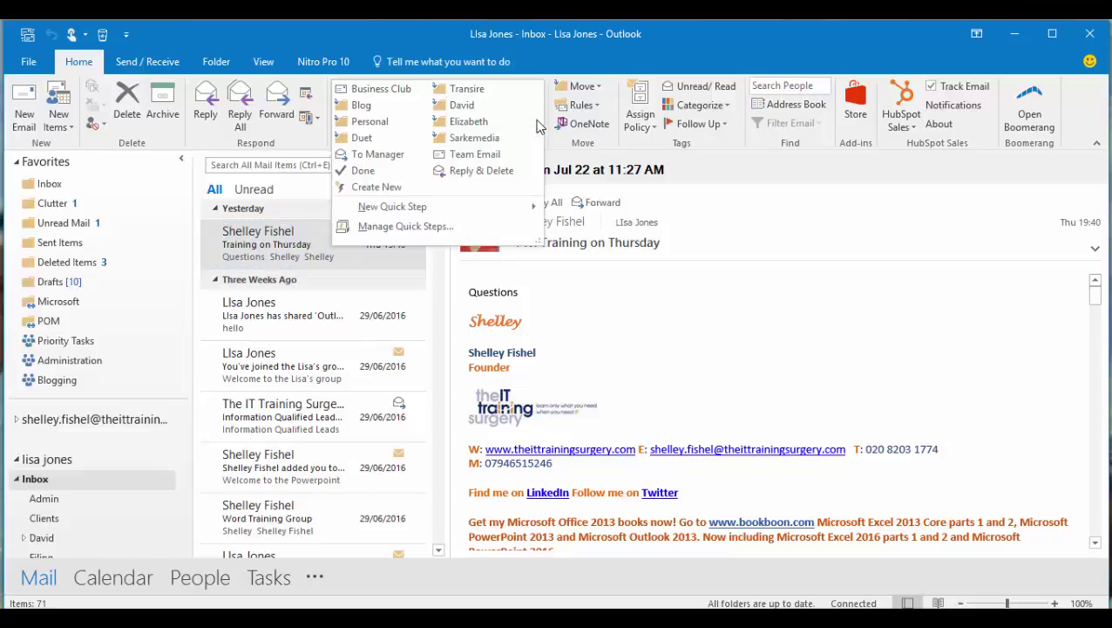
{"action": "mouse_move", "coordinate": [516, 211]}
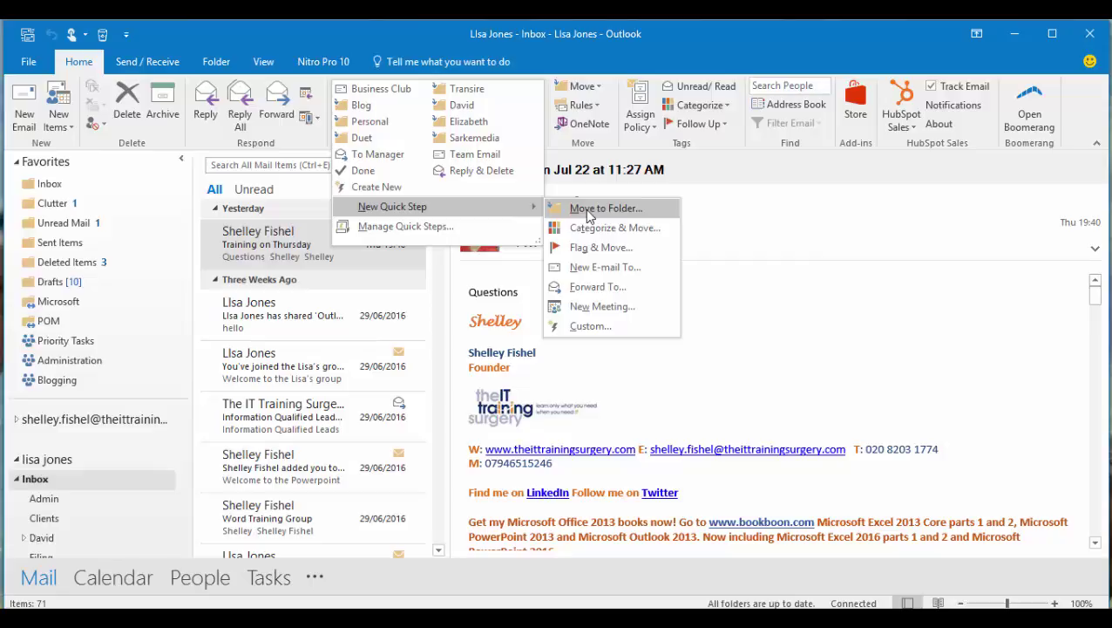
Create a custom quick step 'Move and Reply' with a Move to folder action set to Always ask for folder.
{"action": "left_click", "coordinate": [606, 328]}
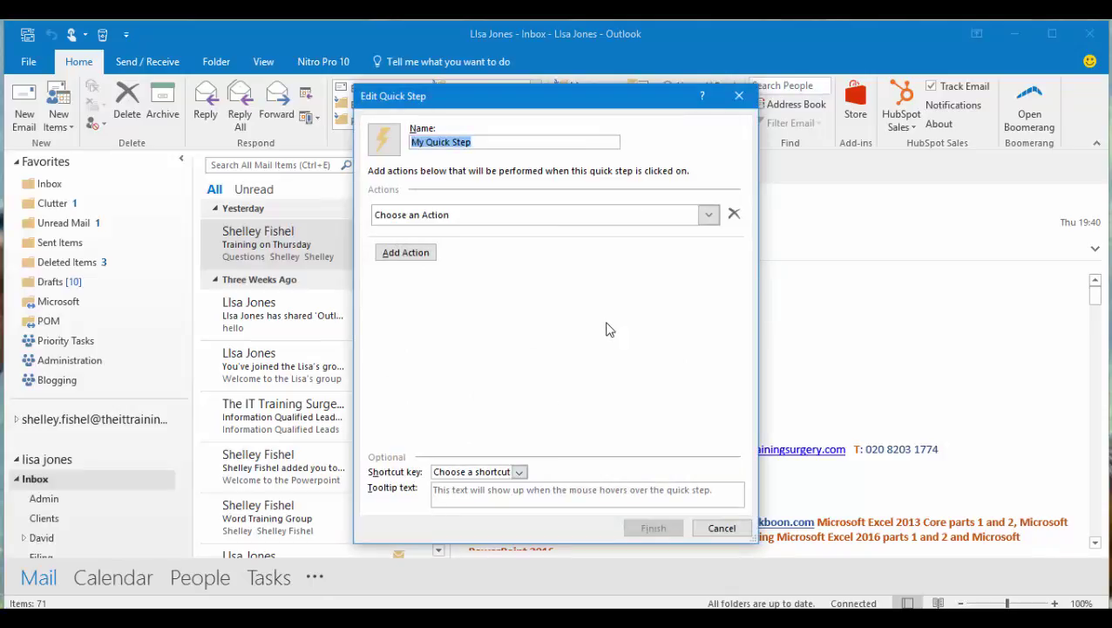
{"action": "type", "text": "Move adn R"}
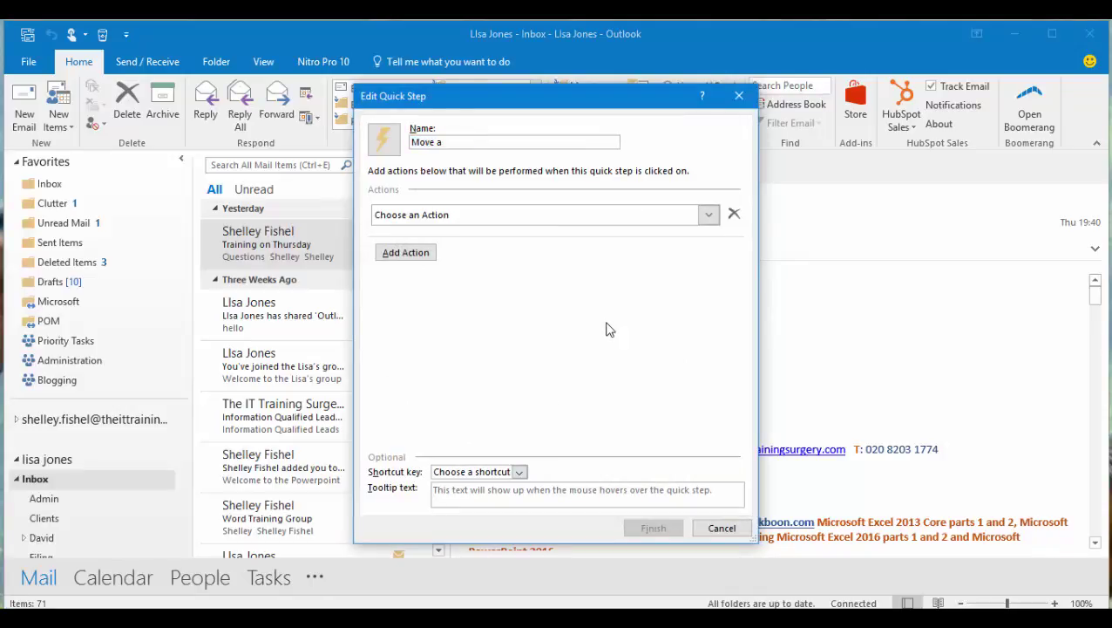
{"action": "key", "text": "BackSpace"}
{"action": "key", "text": "BackSpace"}
{"action": "key", "text": "BackSpace"}
{"action": "type", "text": "d Reply"}
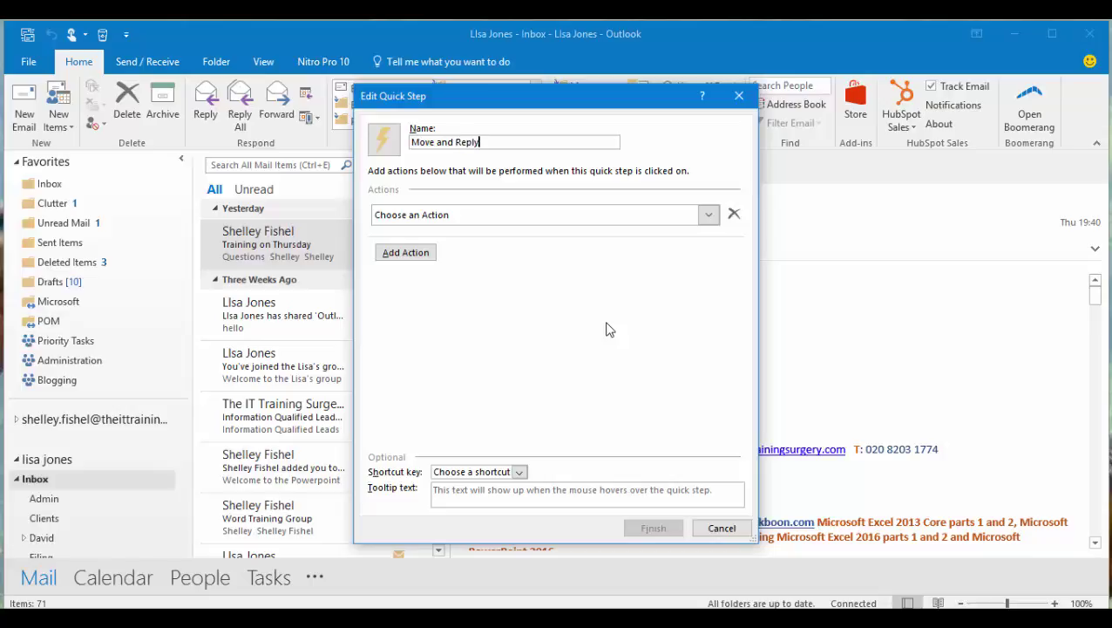
{"action": "left_click", "coordinate": [709, 214]}
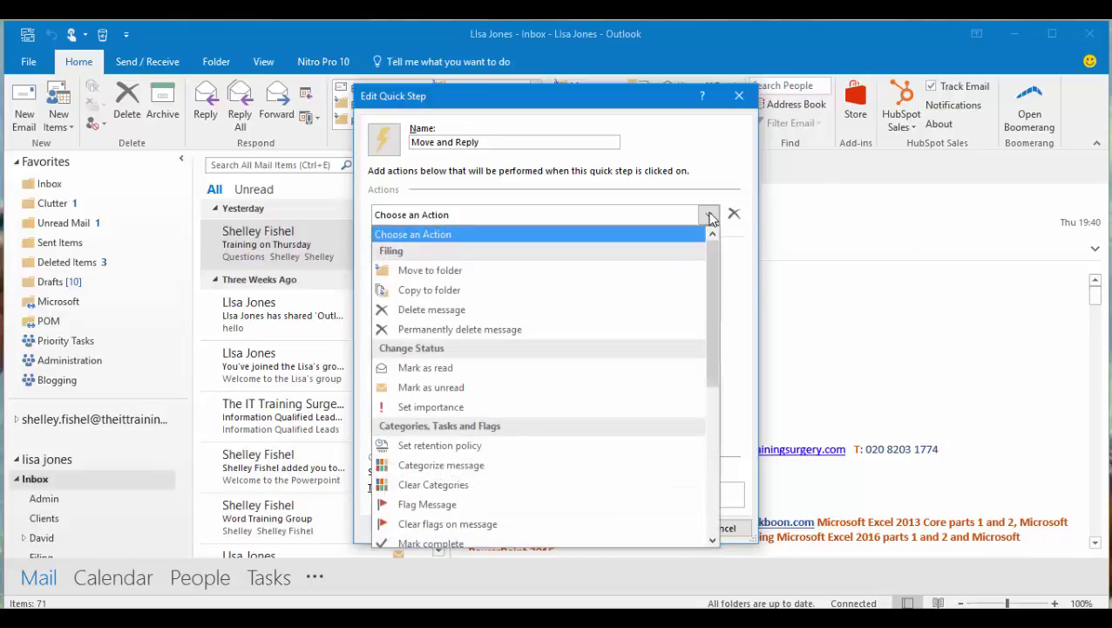
{"action": "left_click", "coordinate": [409, 275]}
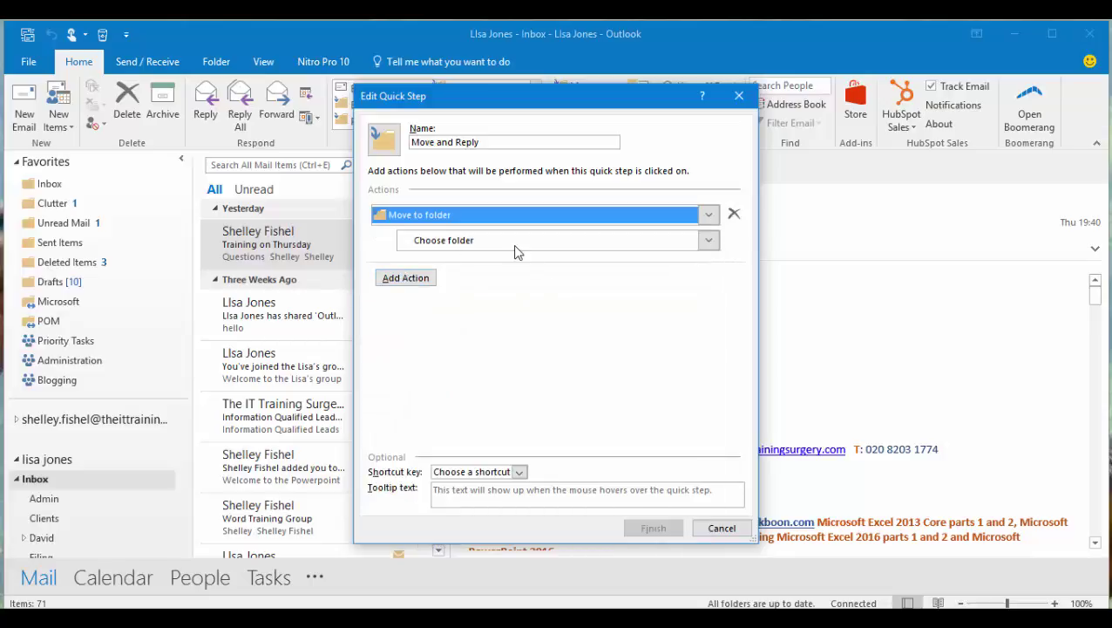
{"action": "left_click", "coordinate": [710, 241]}
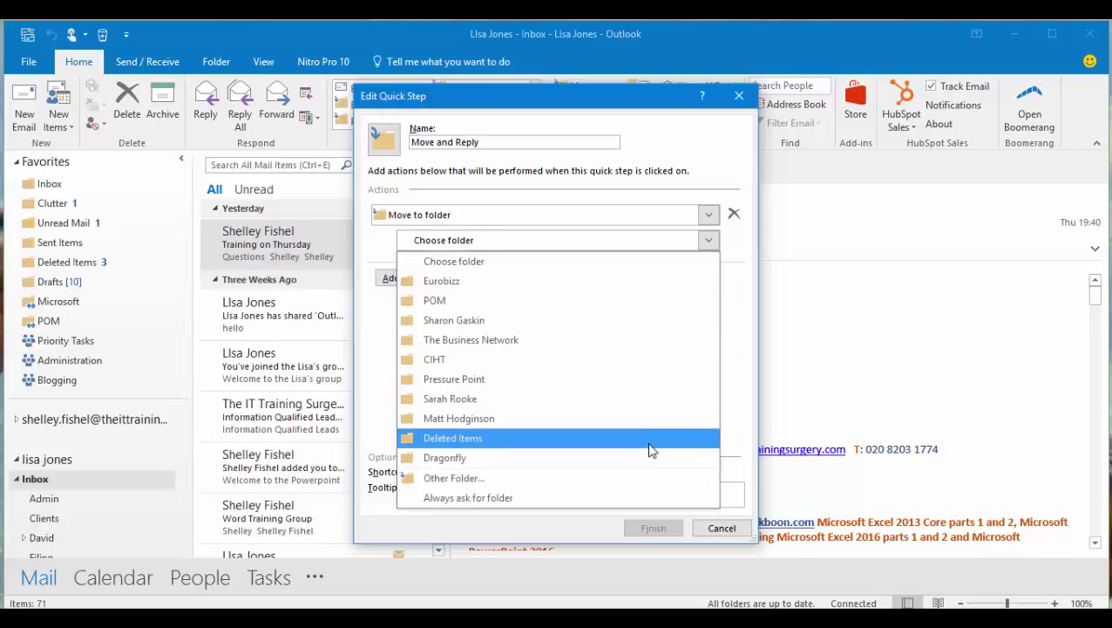
{"action": "left_click", "coordinate": [479, 501]}
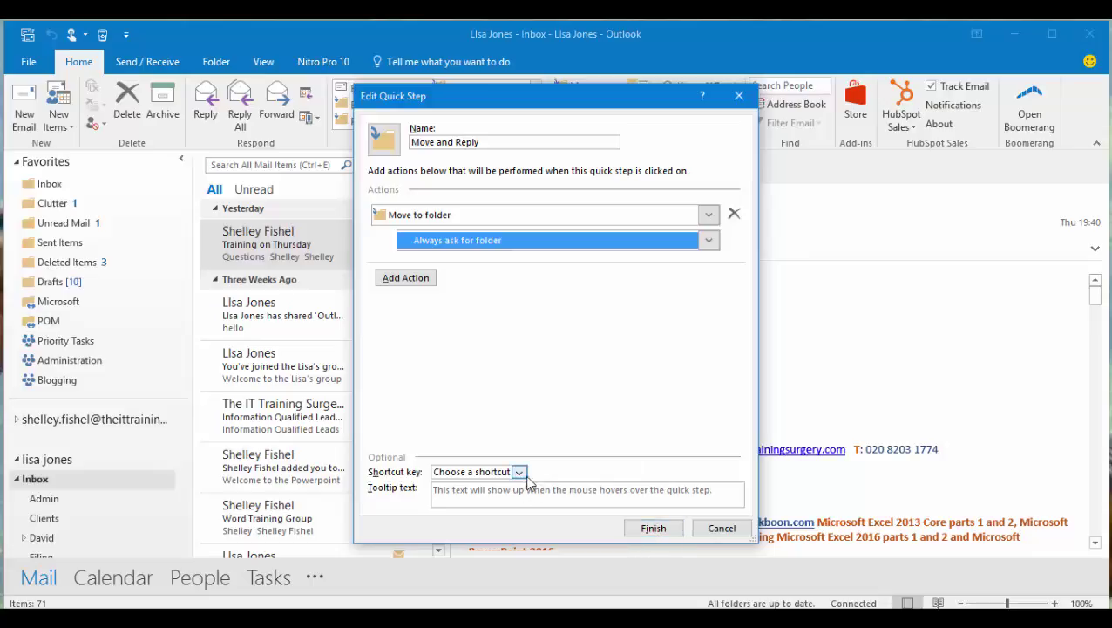
Save Move and Reply and run it to move Training on Thursday into the Inbox's Filing folder.
{"action": "left_click", "coordinate": [653, 529]}
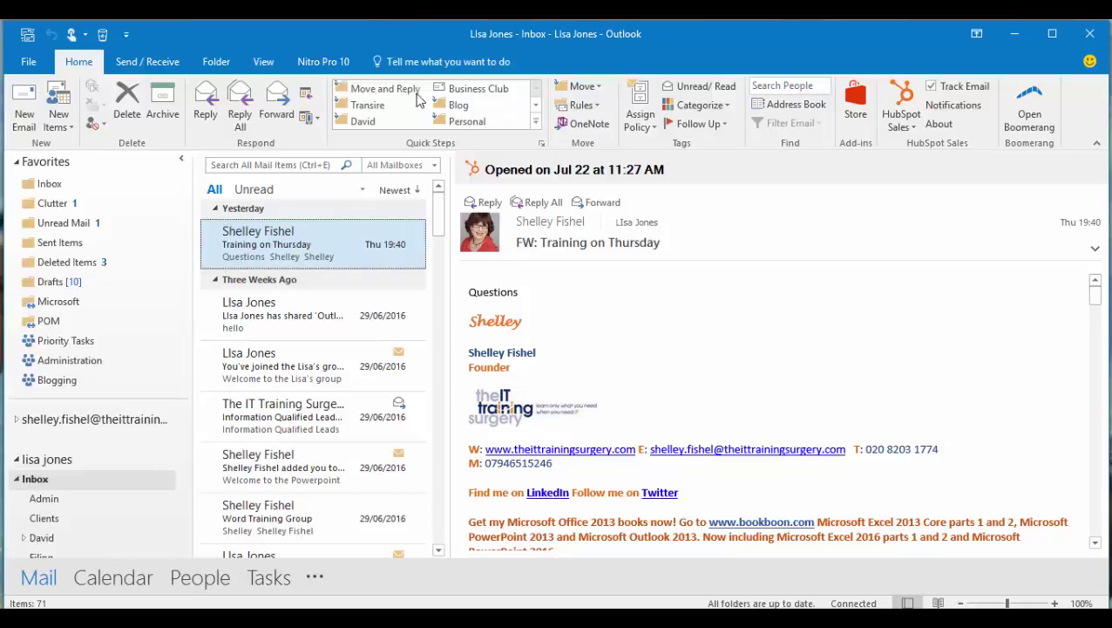
{"action": "left_click", "coordinate": [388, 93]}
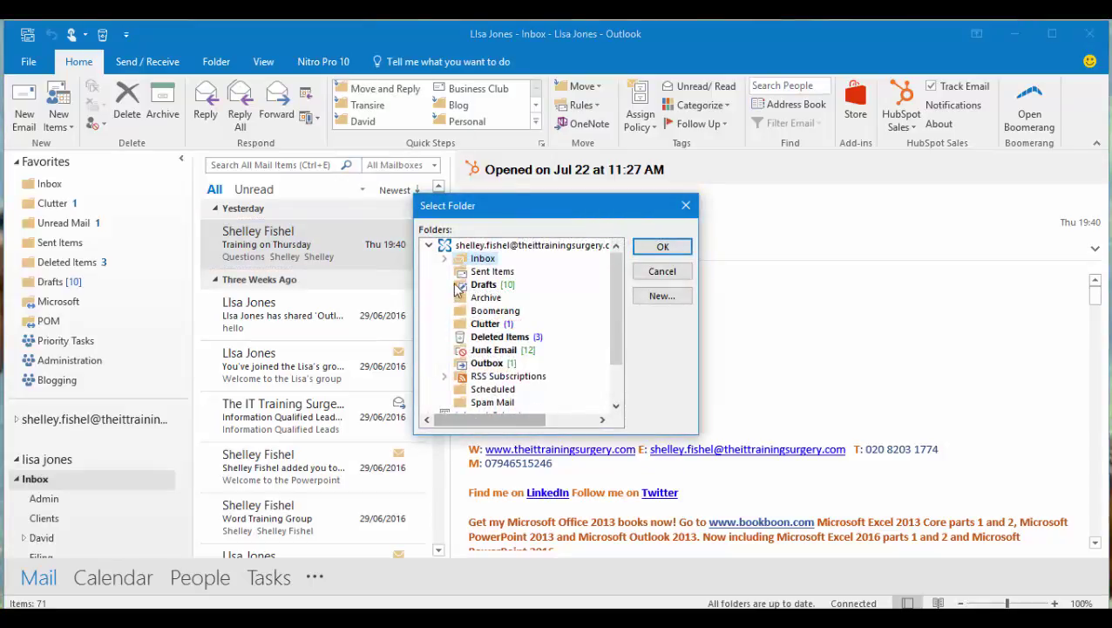
{"action": "left_click", "coordinate": [429, 247]}
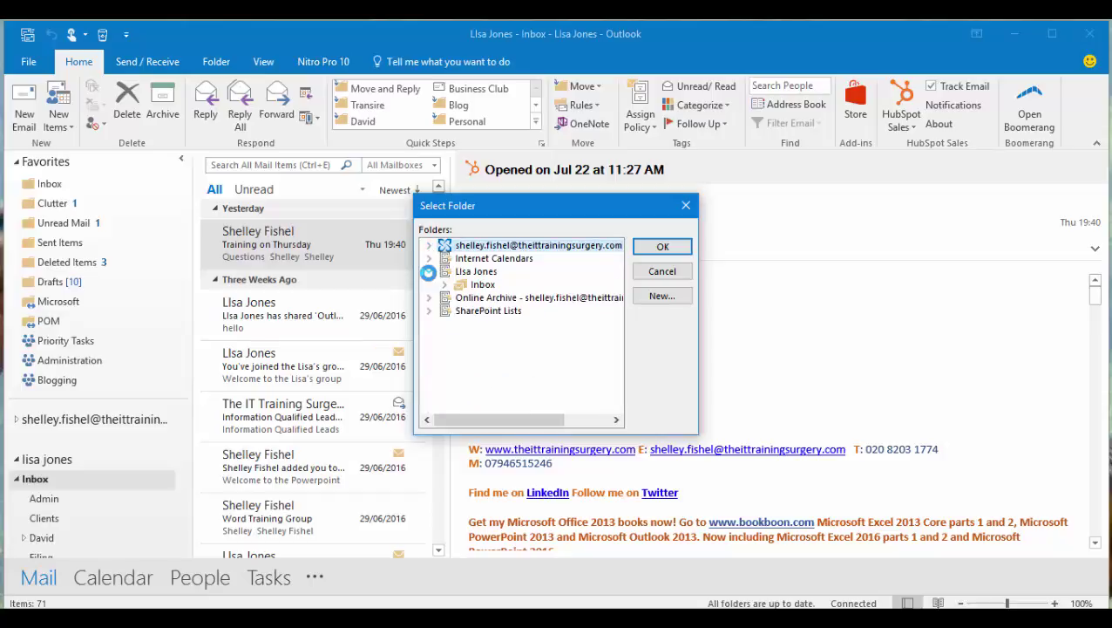
{"action": "left_click", "coordinate": [445, 284]}
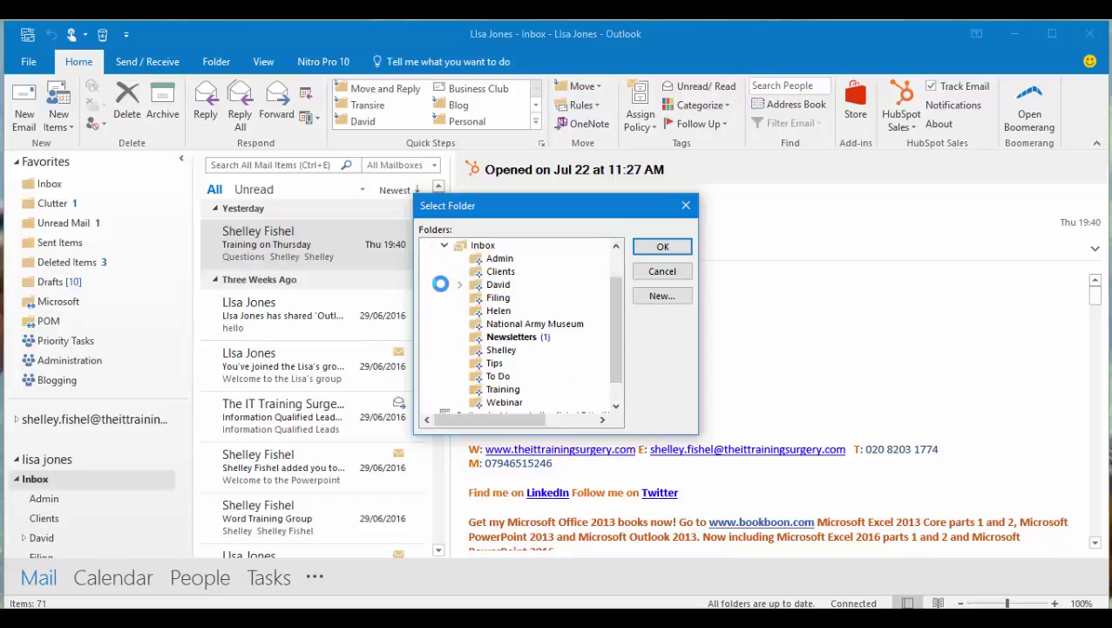
{"action": "left_click", "coordinate": [499, 300]}
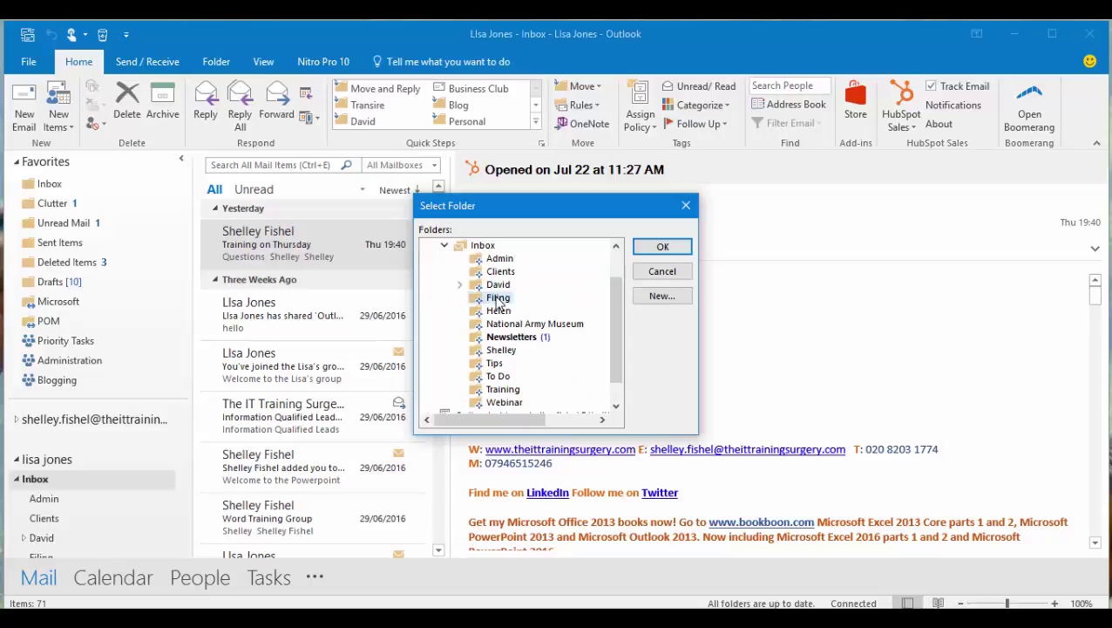
{"action": "left_click", "coordinate": [673, 246]}
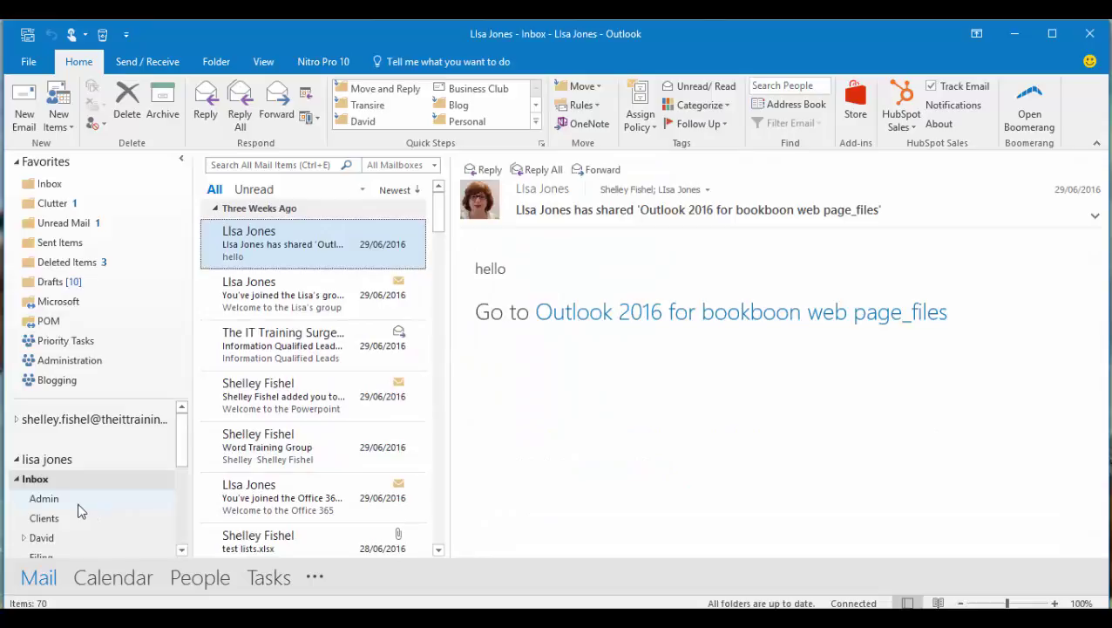
Scroll down the folder pane and open the Filing folder to see the moved message.
{"action": "left_click_drag", "start_coordinate": [179, 439], "coordinate": [177, 475]}
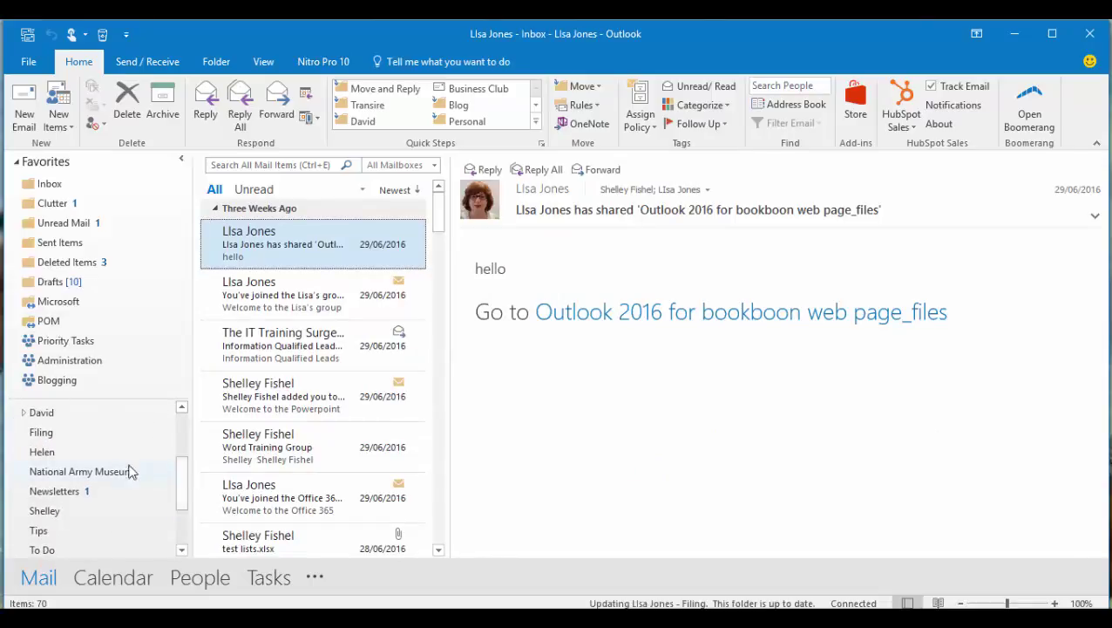
{"action": "left_click", "coordinate": [55, 432]}
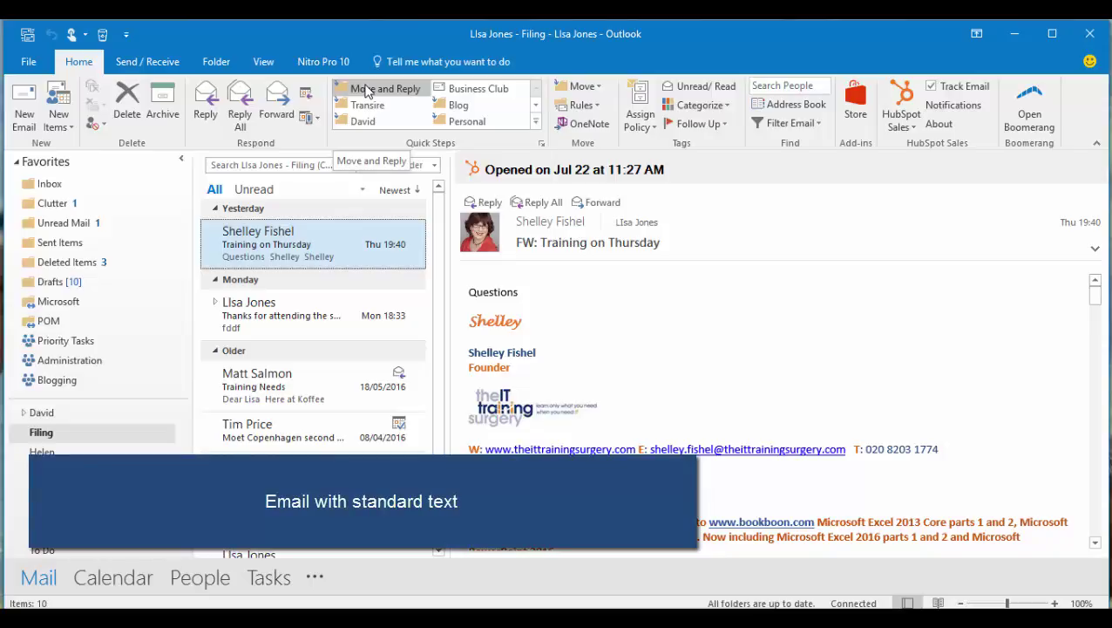
Start a new custom quick step named 'Thankyou' and choose Reply as its action.
{"action": "left_click", "coordinate": [537, 125]}
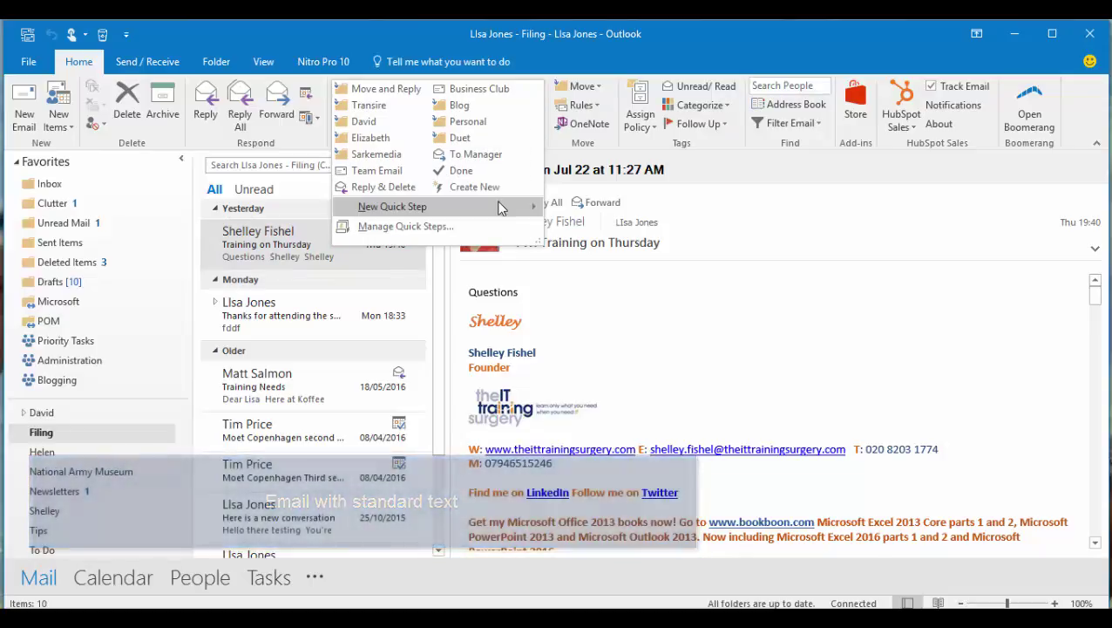
{"action": "mouse_move", "coordinate": [502, 209]}
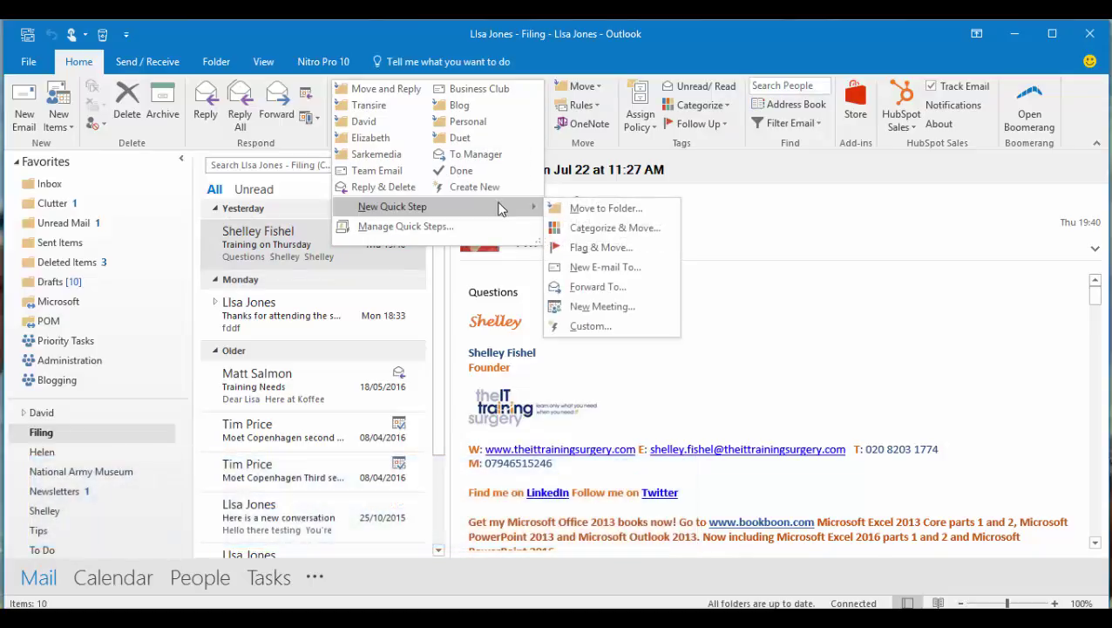
{"action": "left_click", "coordinate": [591, 326]}
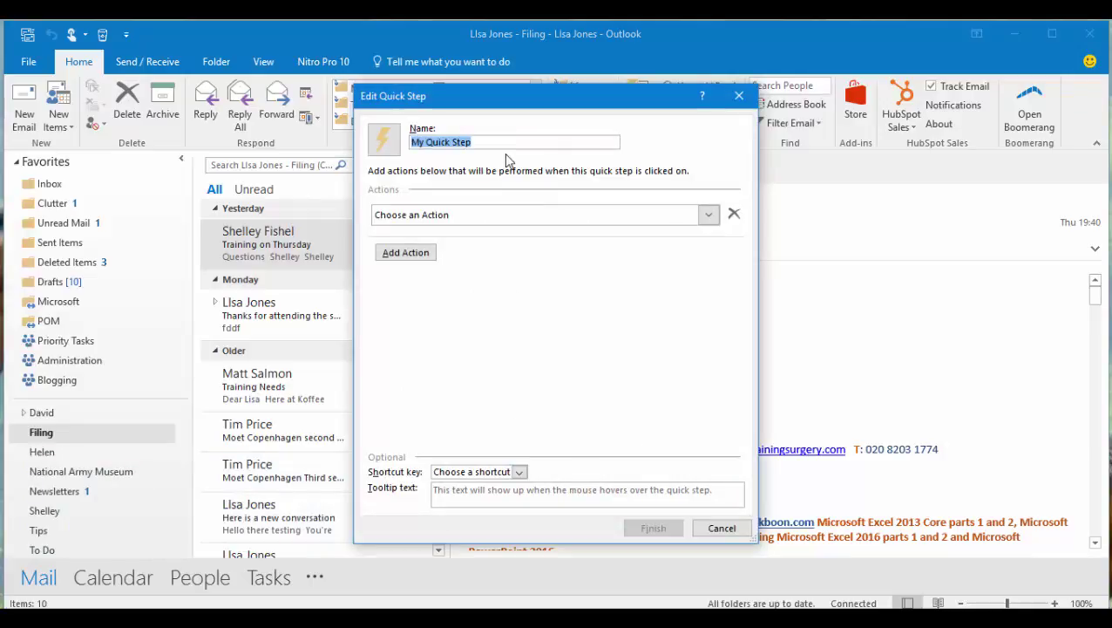
{"action": "type", "text": "Thankyou"}
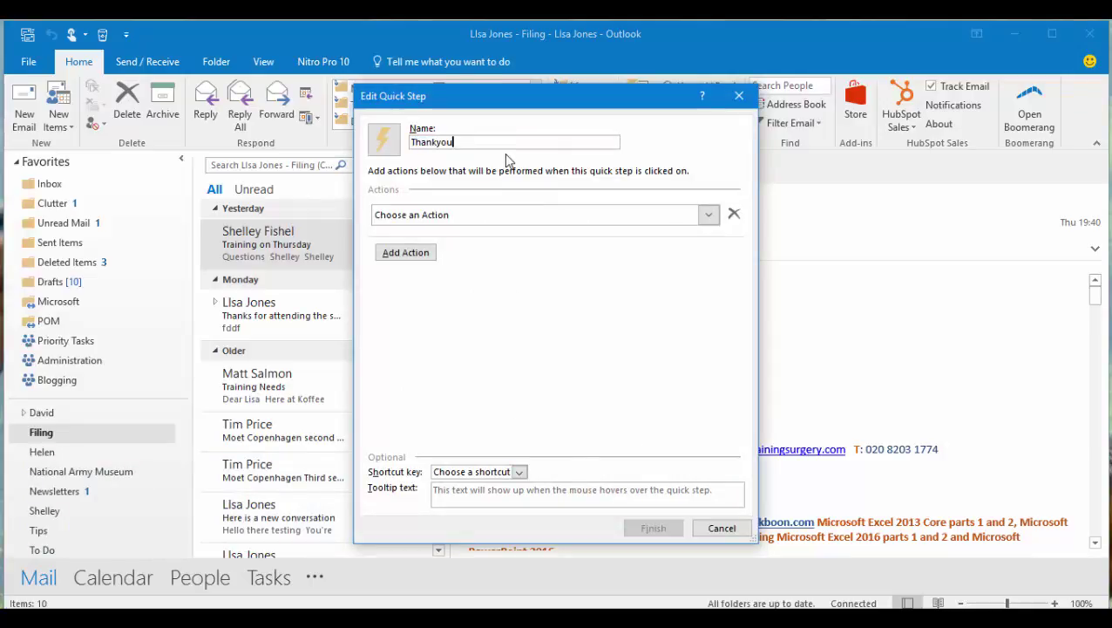
{"action": "left_click", "coordinate": [541, 211]}
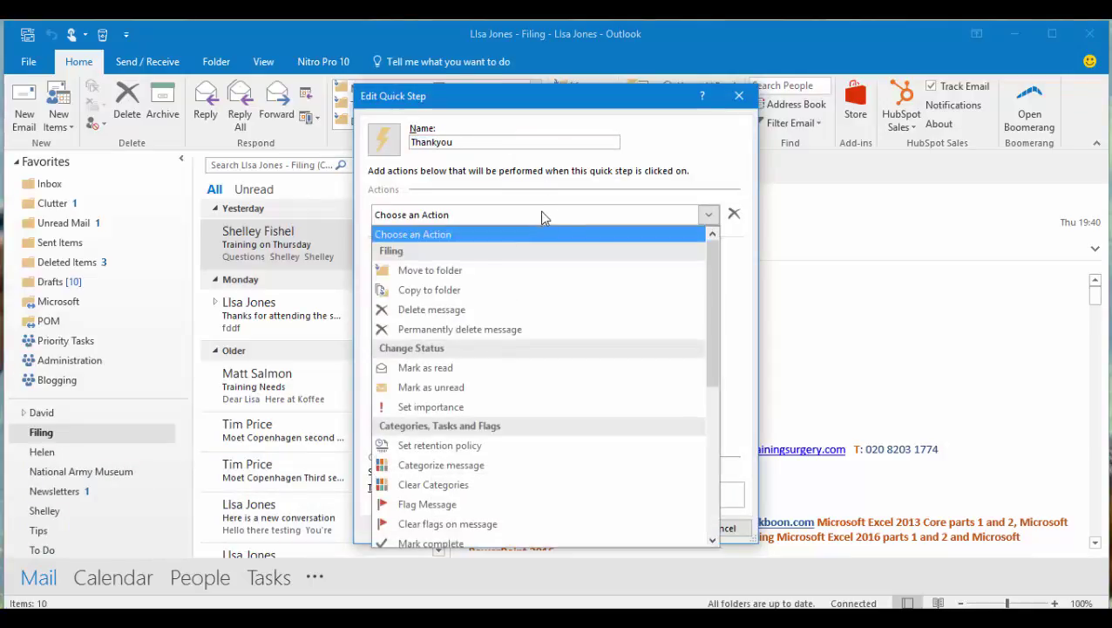
{"action": "left_click_drag", "start_coordinate": [717, 324], "coordinate": [715, 463]}
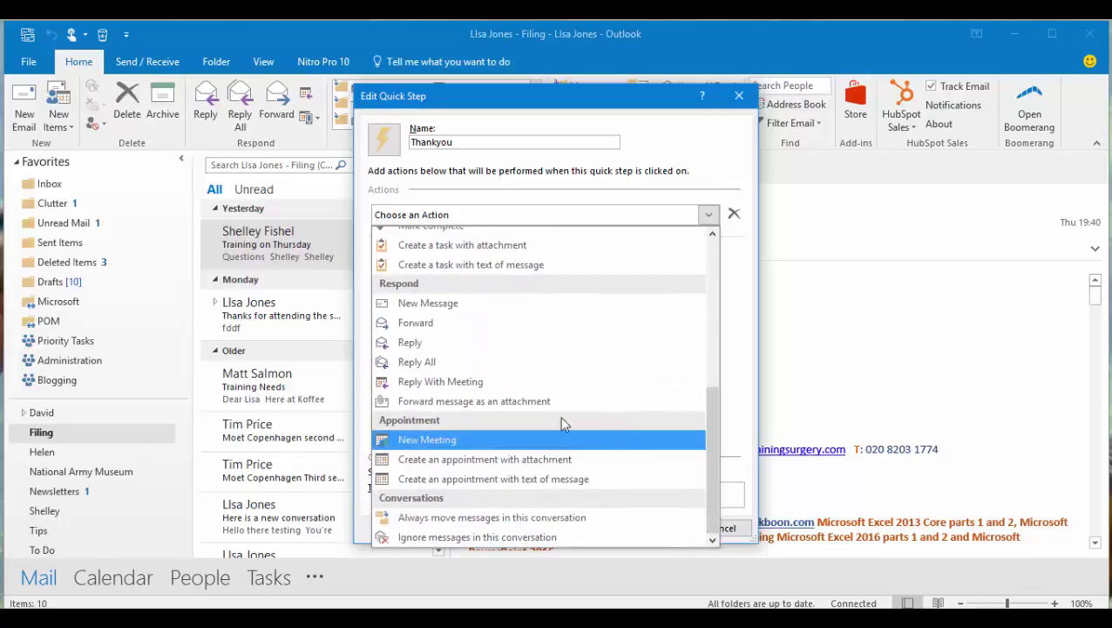
{"action": "left_click", "coordinate": [443, 345]}
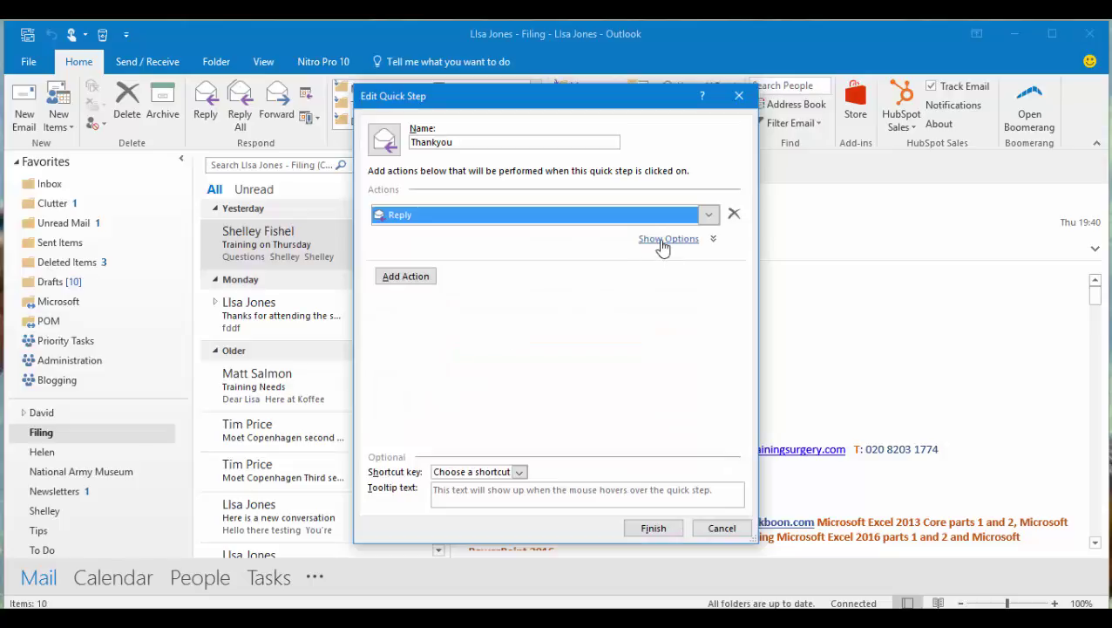
Give the reply the text 'Thanks for coming to the event last week. We will be in touch with a quote shortly.'.
{"action": "left_click", "coordinate": [664, 240]}
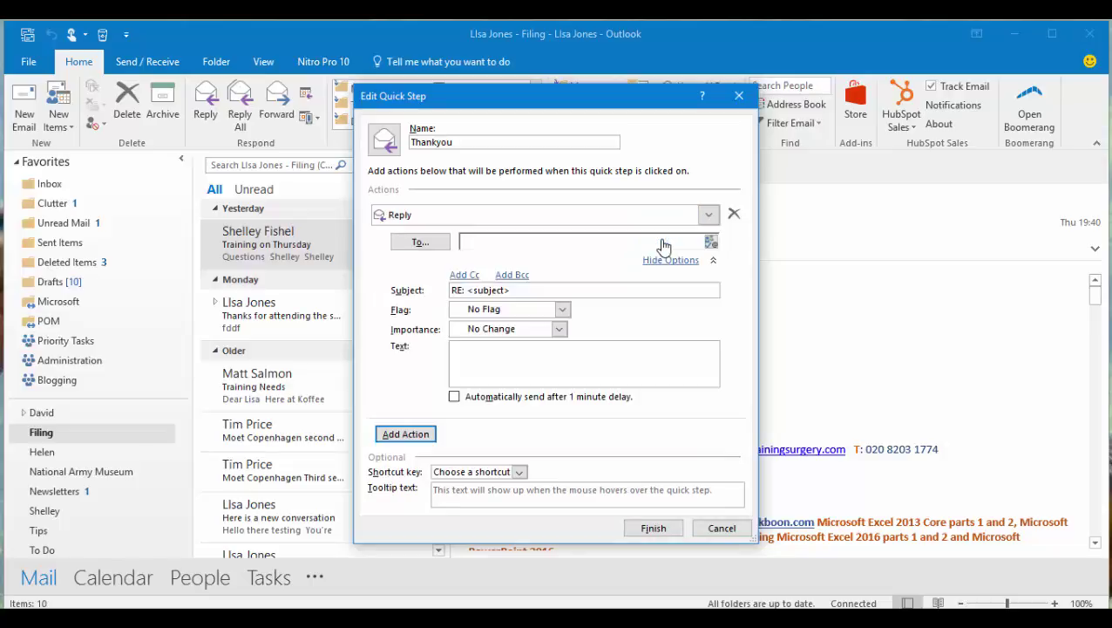
{"action": "left_click", "coordinate": [529, 356]}
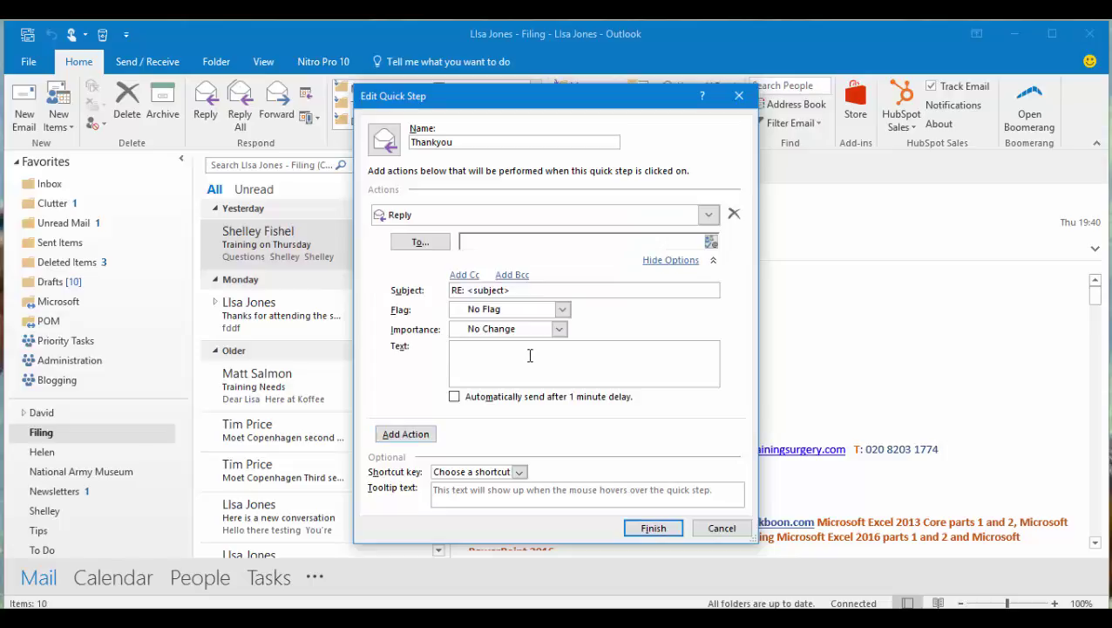
{"action": "type", "text": "Thanks for coming to teh"}
{"action": "key", "text": "BackSpace"}
{"action": "key", "text": "BackSpace"}
{"action": "key", "text": "BackSpace"}
{"action": "key", "text": "BackSpace"}
{"action": "type", "text": "the event Iast week"}
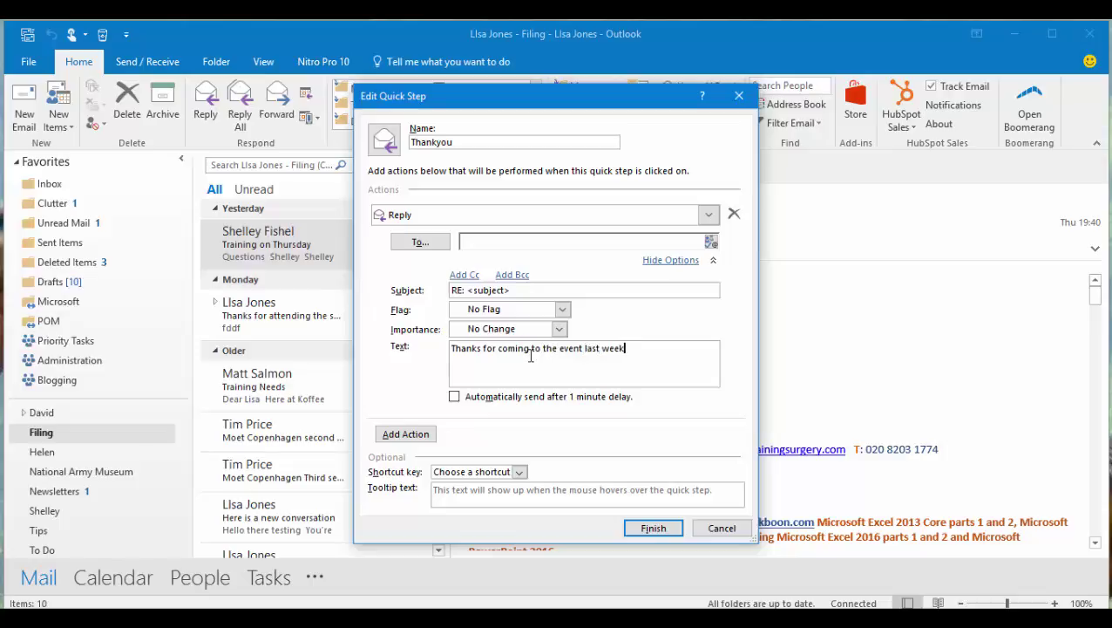
{"action": "type", "text": ". We will be in touch with "}
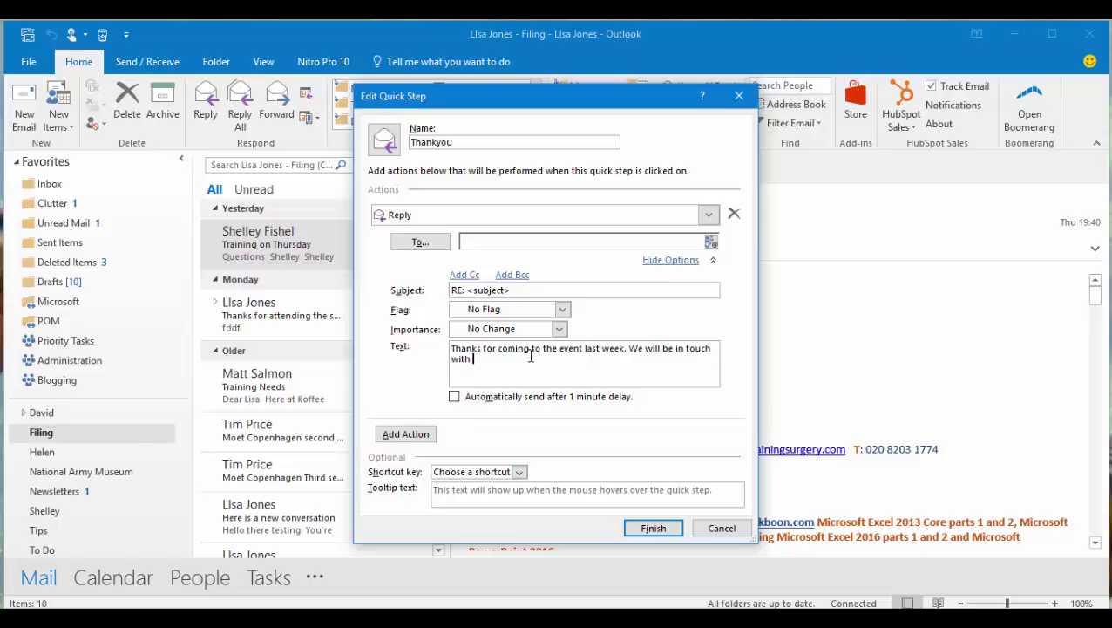
{"action": "type", "text": "a quote shortly."}
Save Thankyou, test it on Training on Thursday in a maximized reply, then discard that reply unsaved.
{"action": "left_click", "coordinate": [655, 529]}
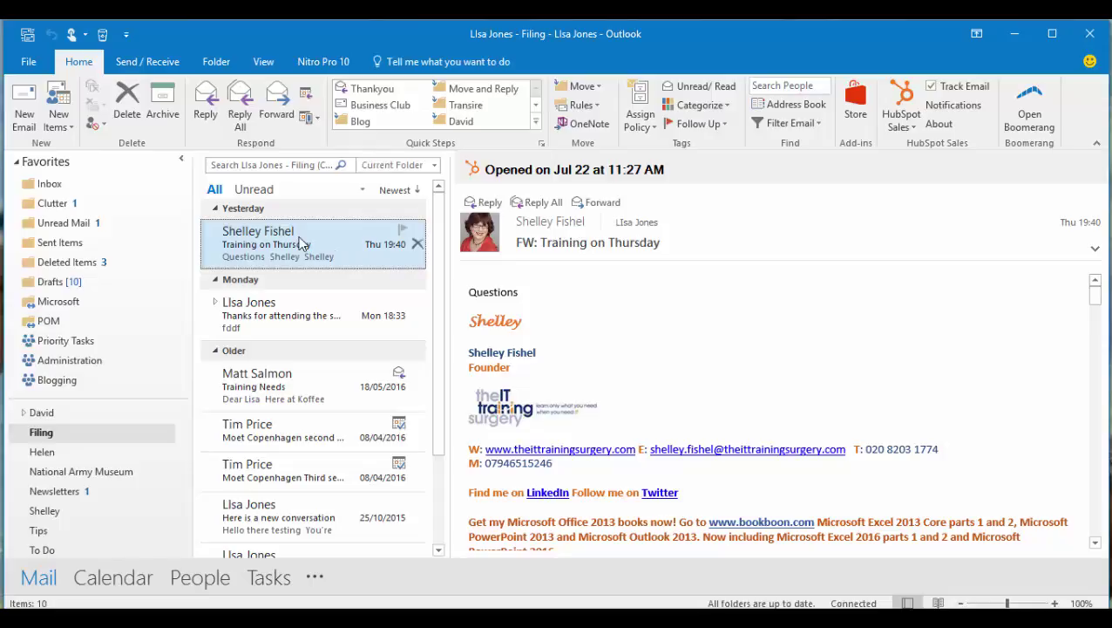
{"action": "left_click", "coordinate": [362, 91]}
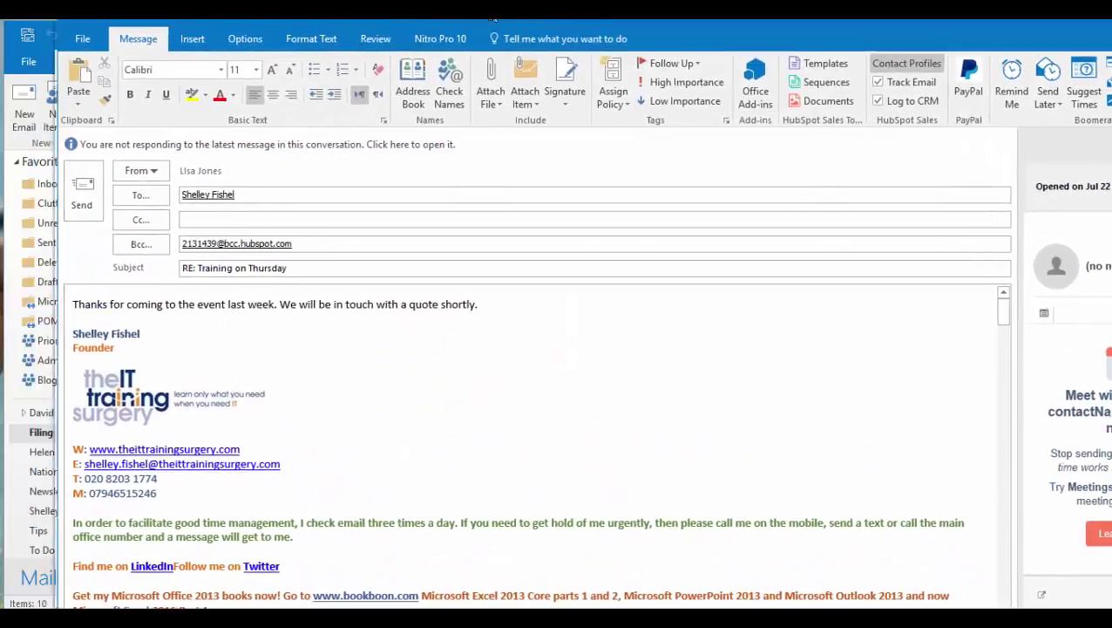
{"action": "left_click_drag", "start_coordinate": [493, 17], "coordinate": [493, 19]}
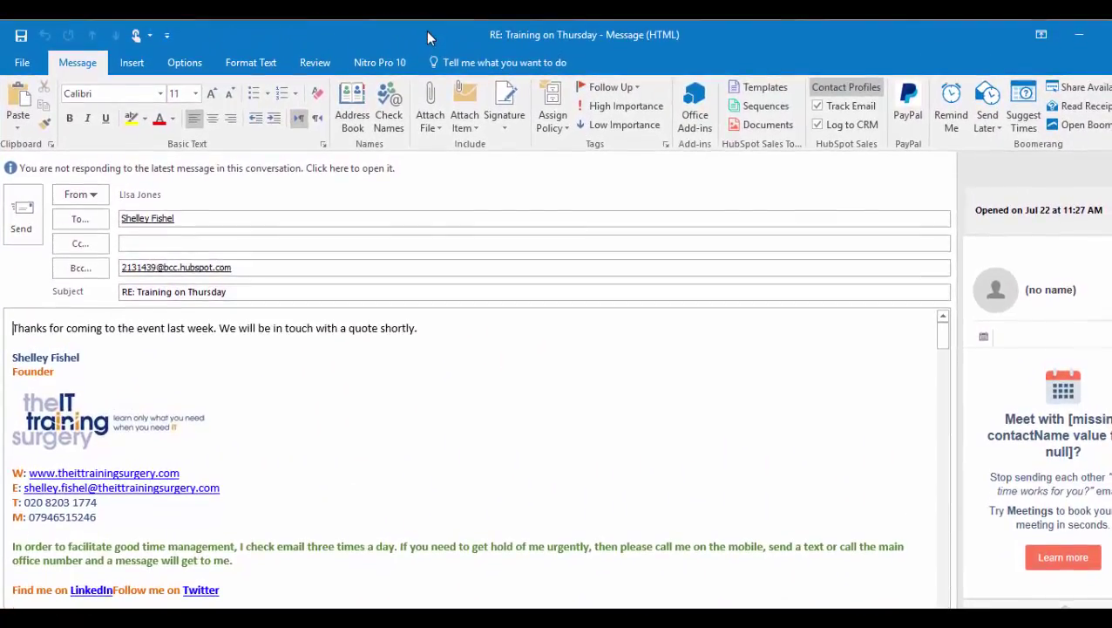
{"action": "scroll", "coordinate": [489, 390], "scroll_direction": "down", "scroll_amount": 1}
{"action": "scroll", "coordinate": [490, 395], "scroll_direction": "up", "scroll_amount": 1}
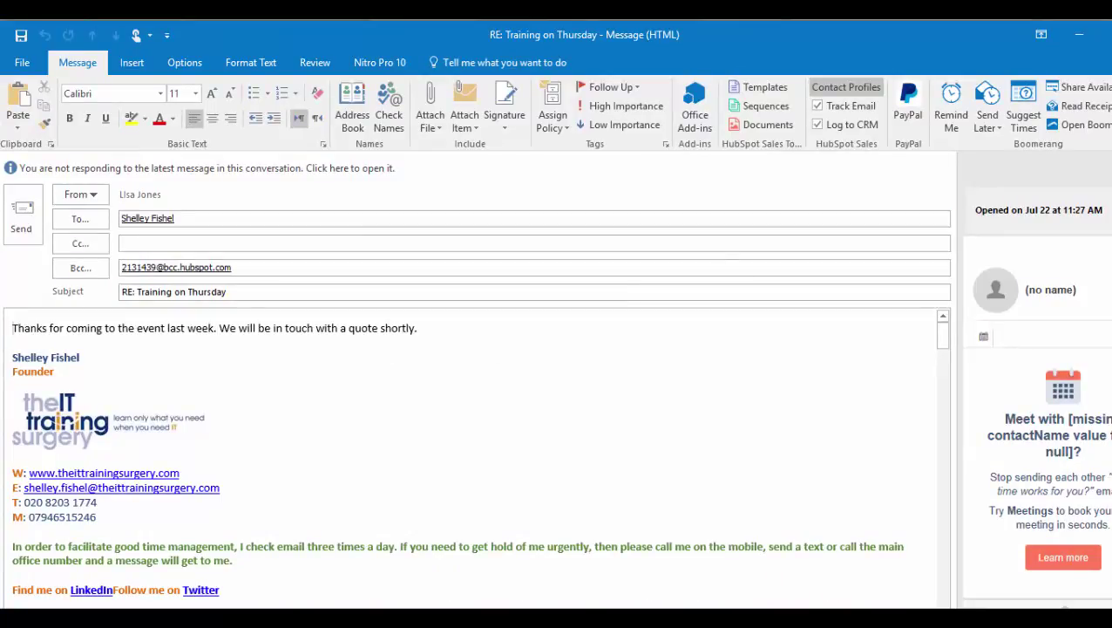
{"action": "key", "text": "alt+F4"}
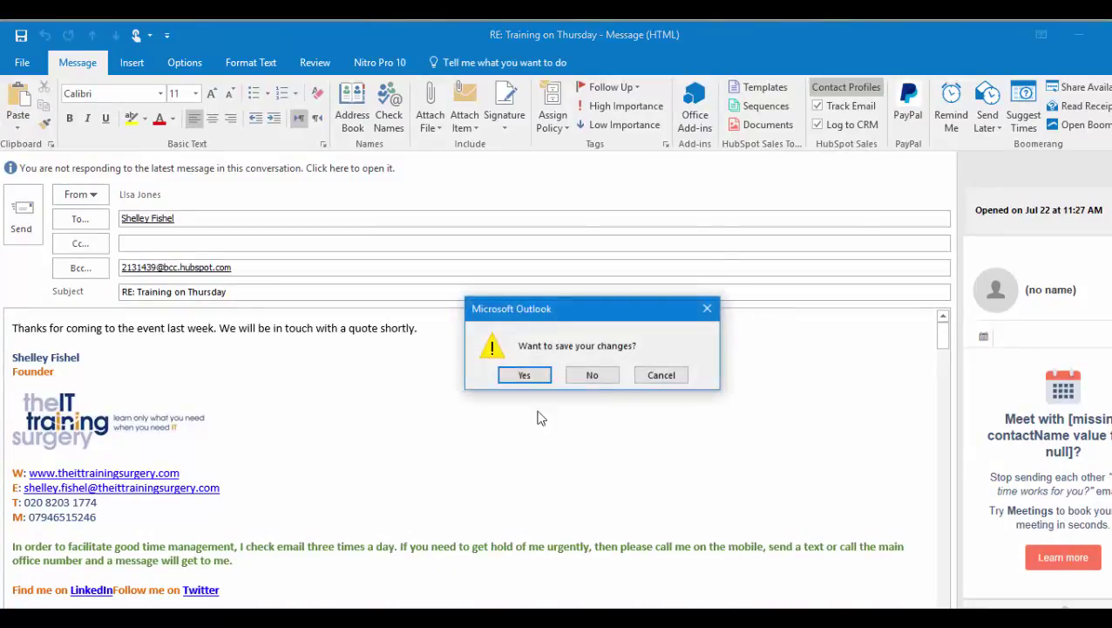
{"action": "left_click", "coordinate": [595, 375]}
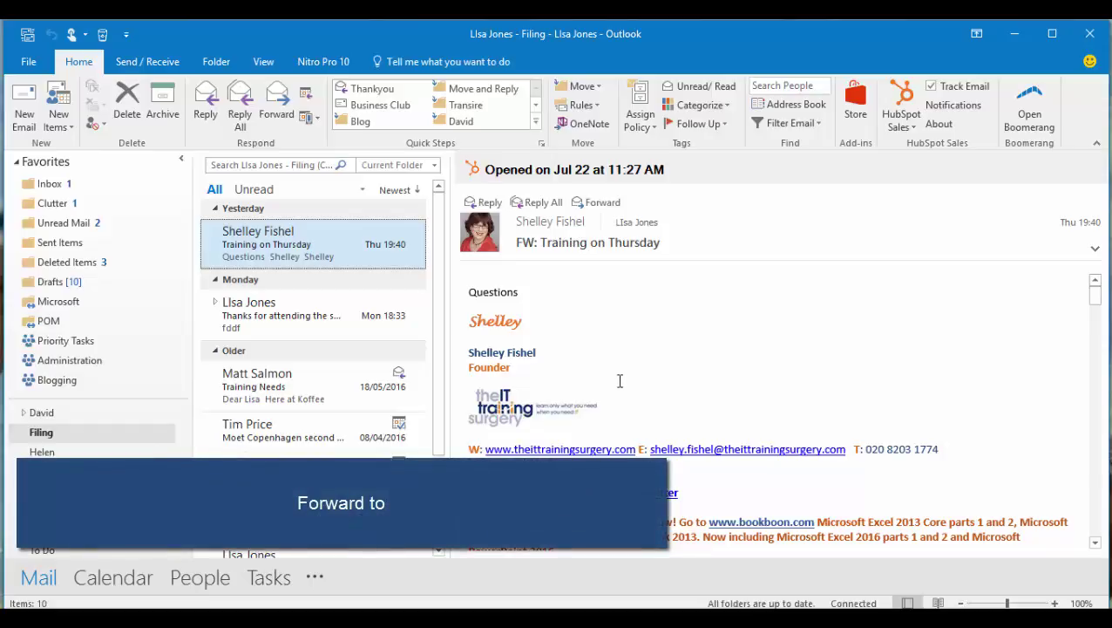
Start a new Forward To quick step from the gallery's New Quick Step choices.
{"action": "left_click", "coordinate": [535, 121]}
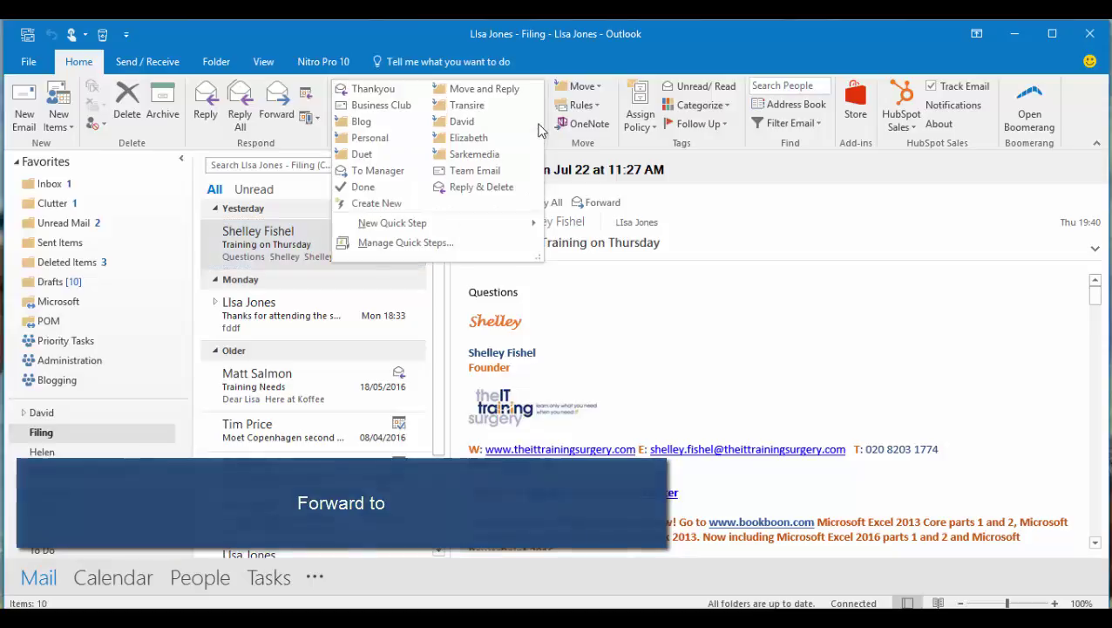
{"action": "mouse_move", "coordinate": [446, 230]}
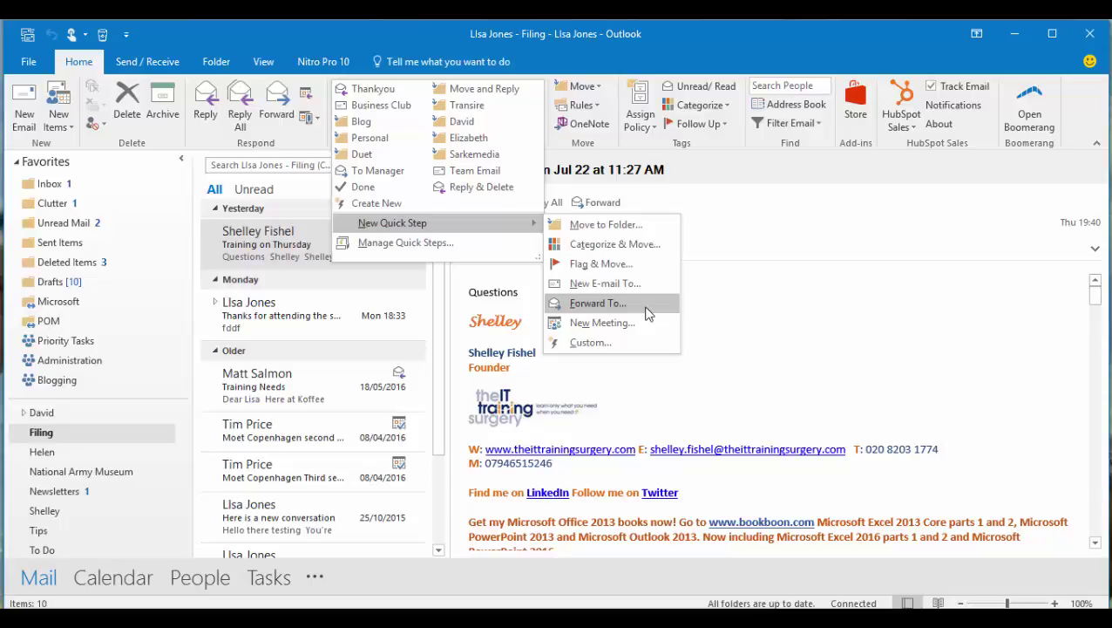
{"action": "left_click", "coordinate": [598, 304]}
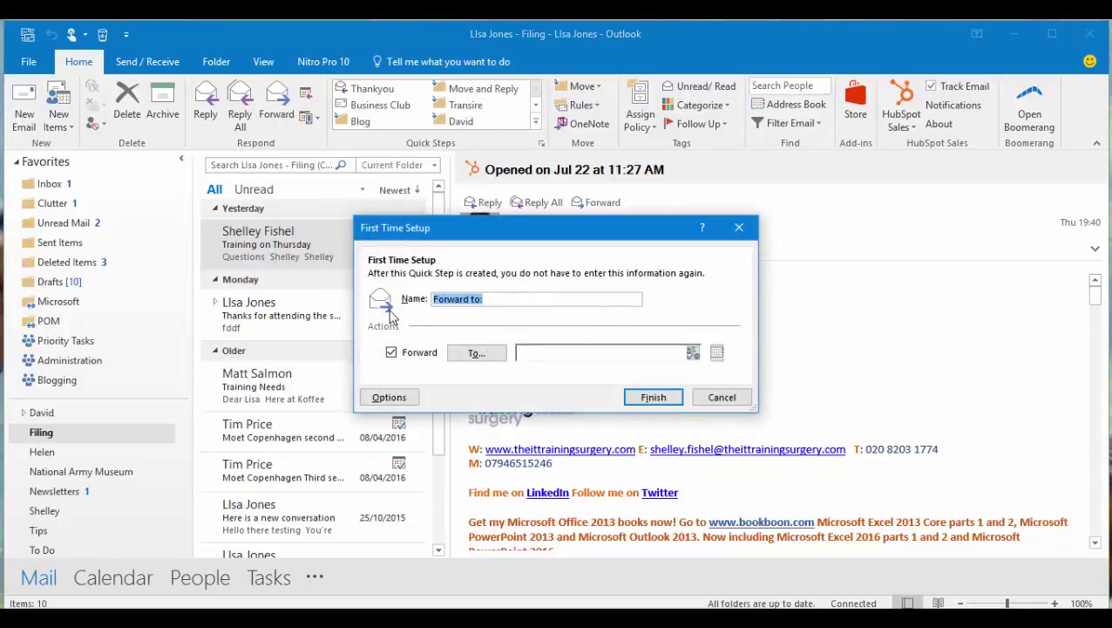
Name the quick step with the contact's first name, pick that contact from the address book as recipient, and finish.
{"action": "type", "text": "Shelley"}
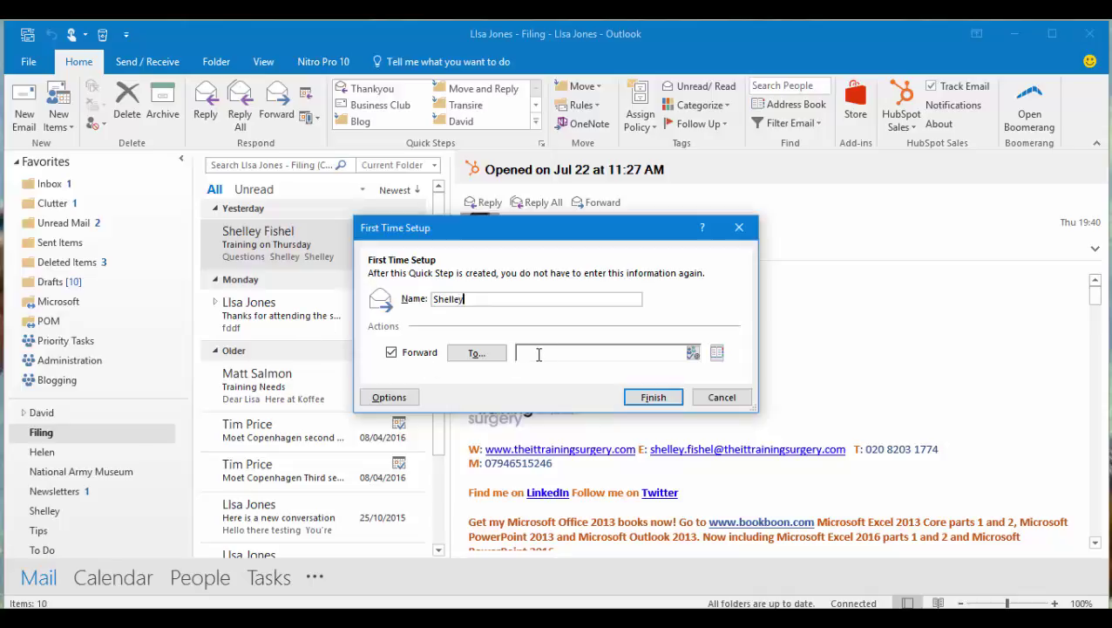
{"action": "left_click", "coordinate": [497, 355]}
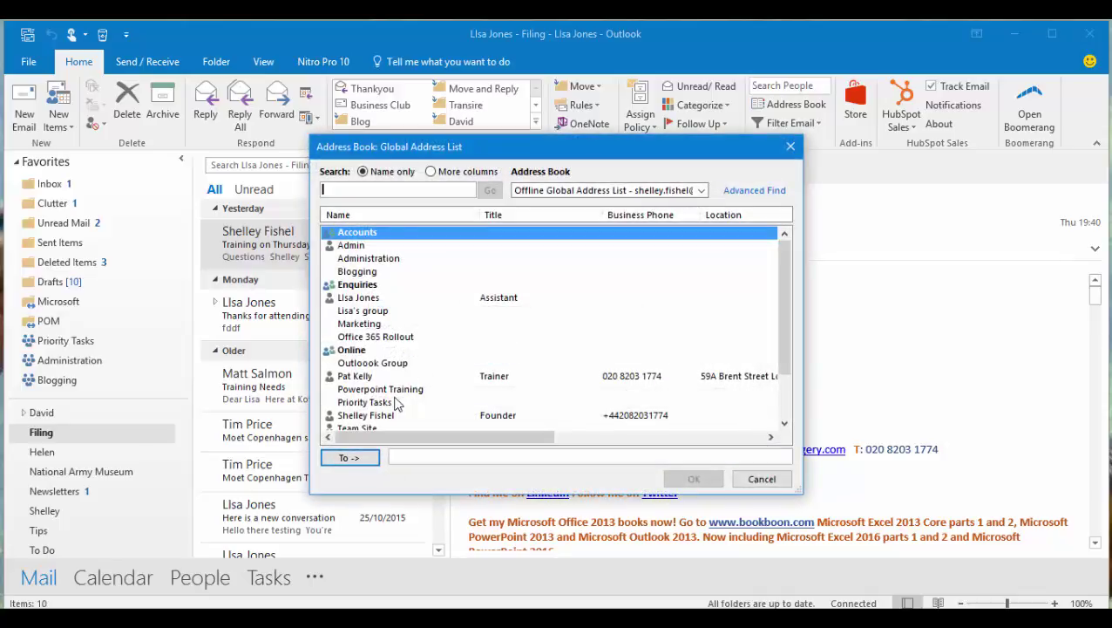
{"action": "scroll", "coordinate": [396, 403], "scroll_direction": "down", "scroll_amount": 2}
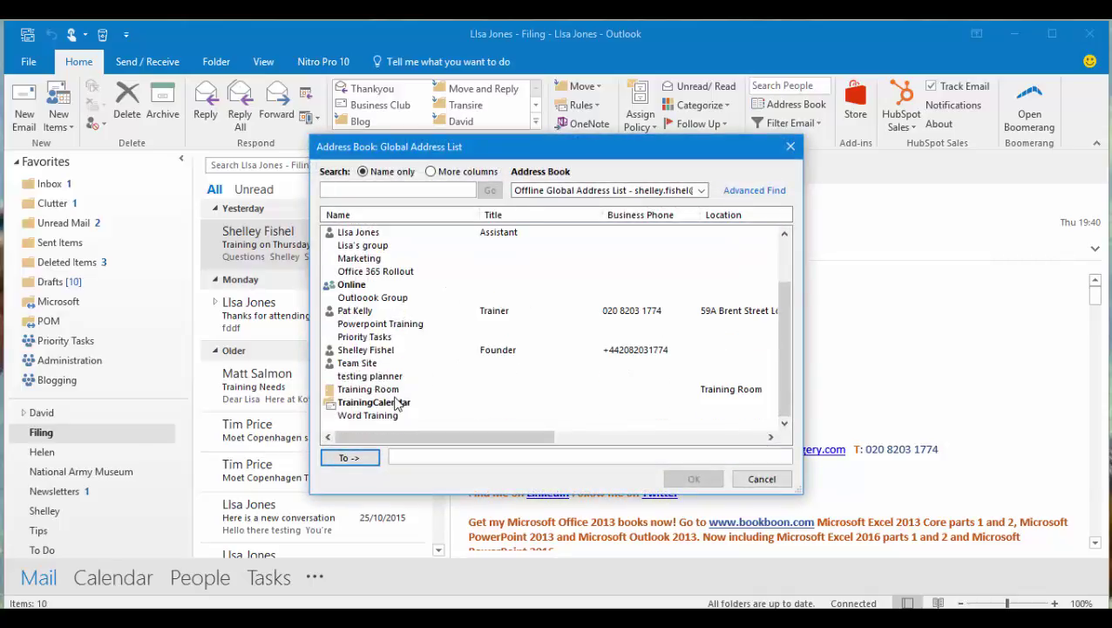
{"action": "double_click", "coordinate": [373, 352]}
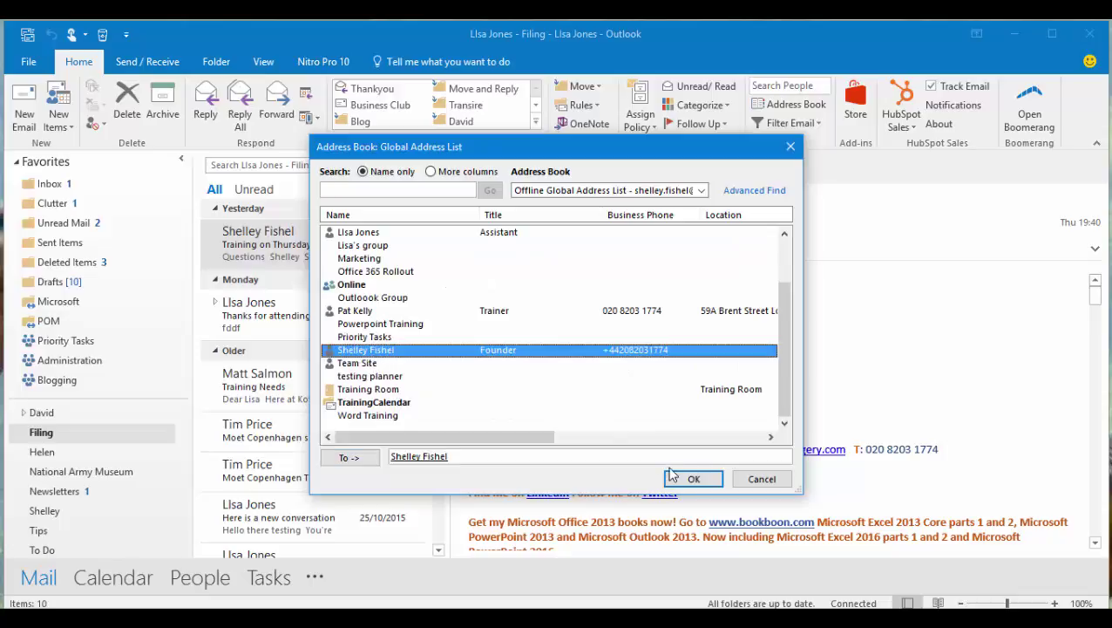
{"action": "left_click", "coordinate": [693, 479]}
{"action": "left_click", "coordinate": [654, 395]}
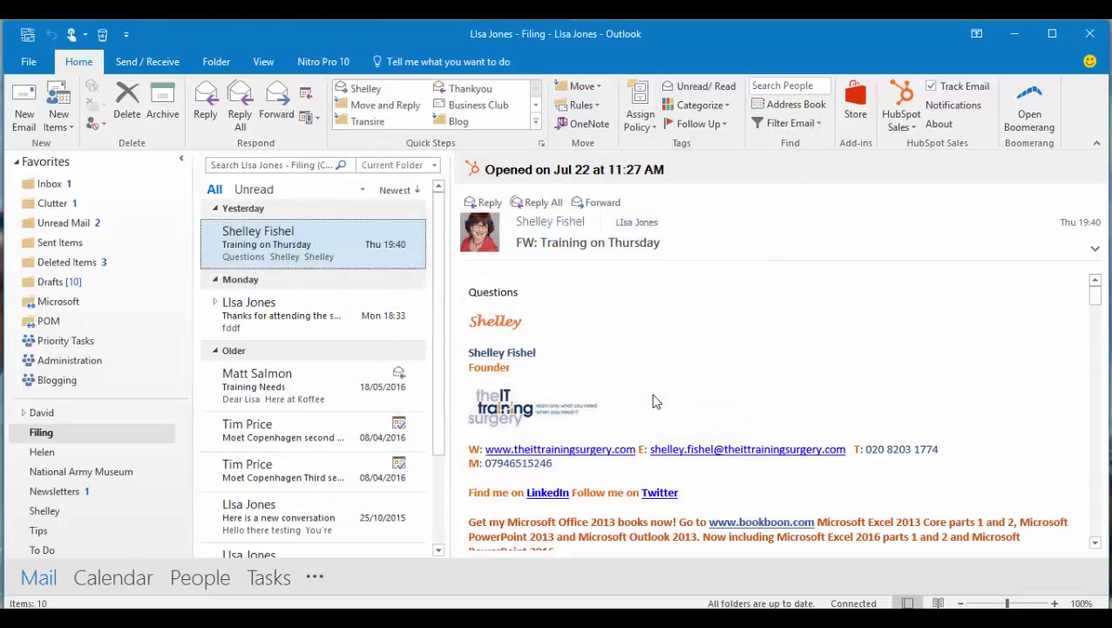
{"action": "left_click", "coordinate": [366, 94]}
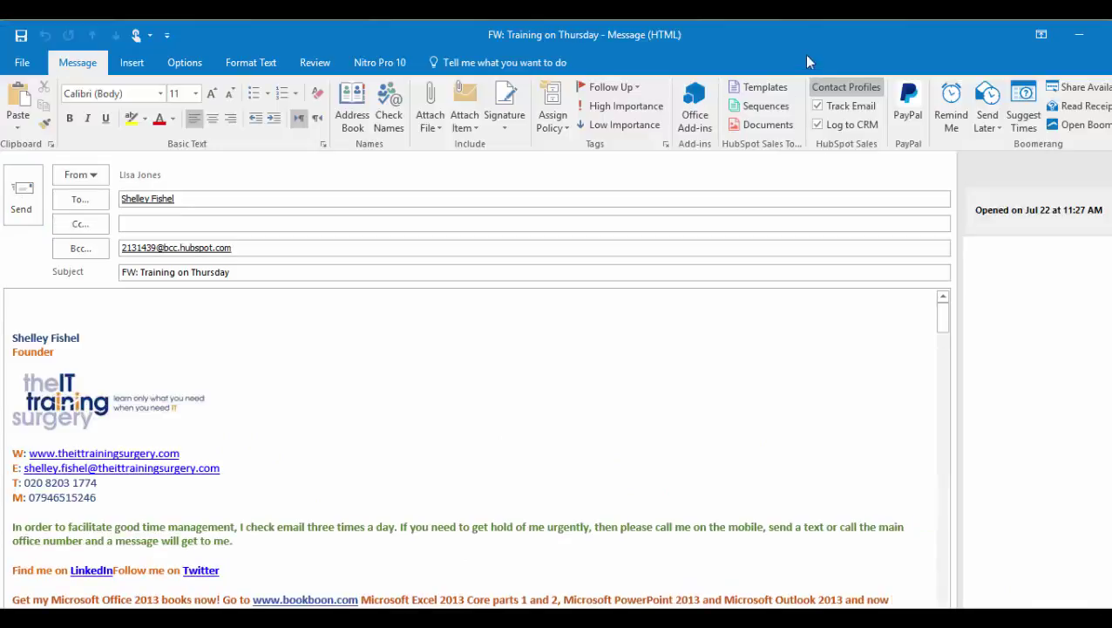
{"action": "double_click", "coordinate": [791, 36]}
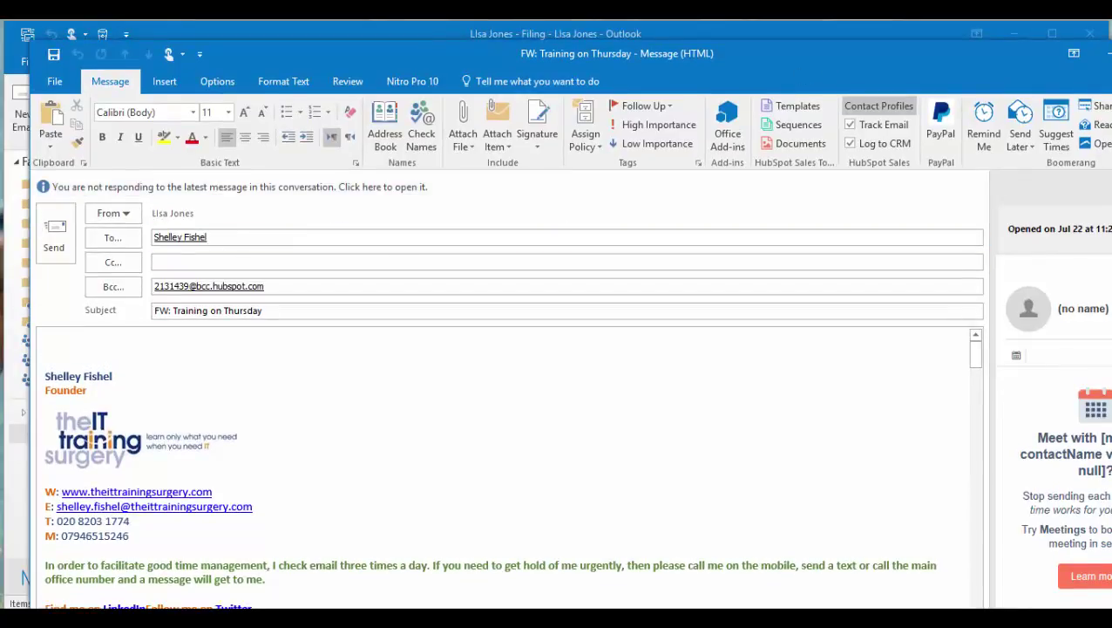
{"action": "key", "text": "Escape"}
{"action": "left_click", "coordinate": [592, 374]}
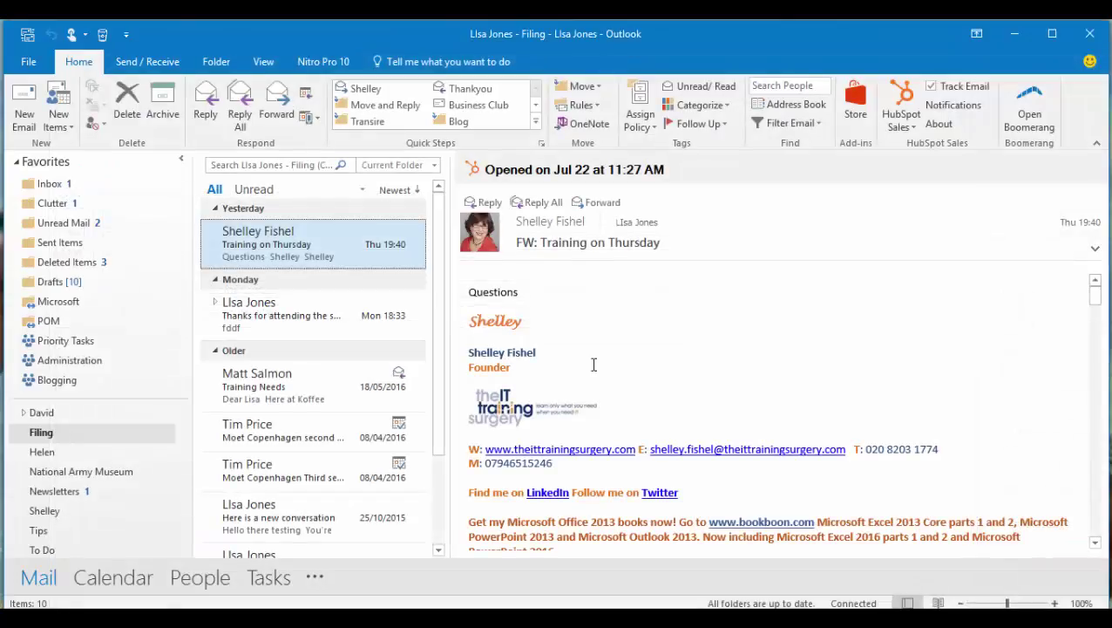